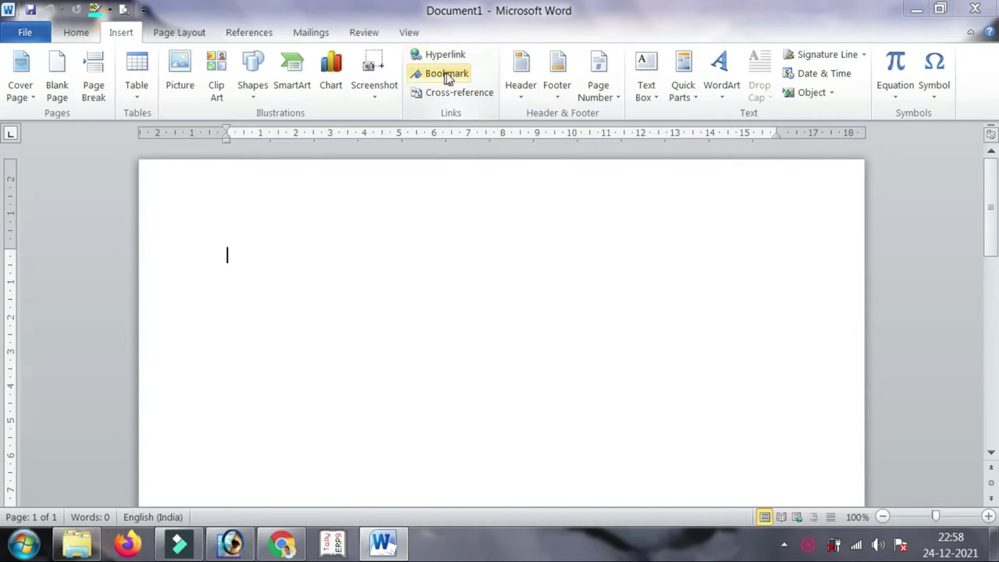
# - Fill the blank page with three paragraphs of sample text using =rand()
pyautogui.click(407, 247)
pyautogui.write('rand()')
pyautogui.press('Return')
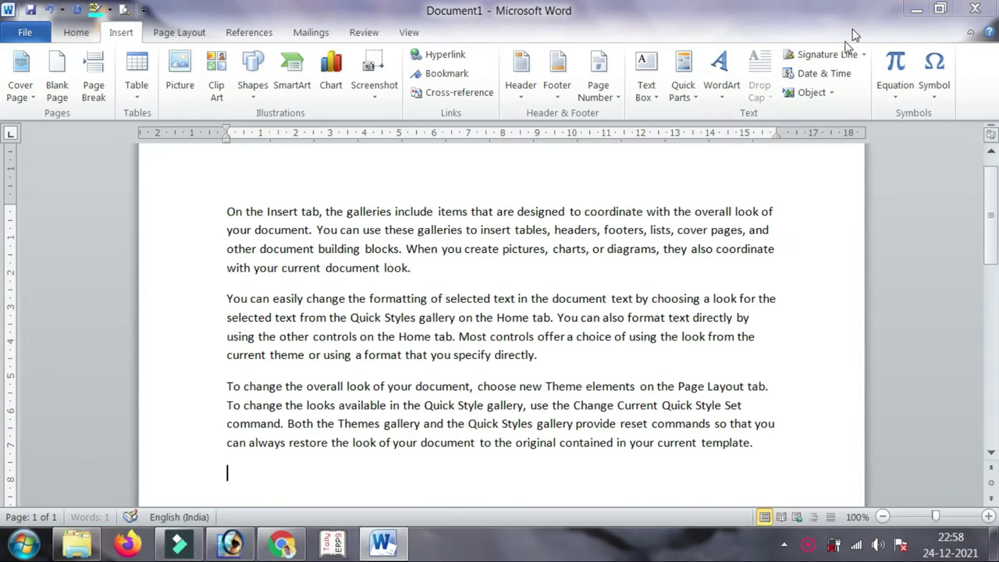
pyautogui.scroll(1, 413, 82)
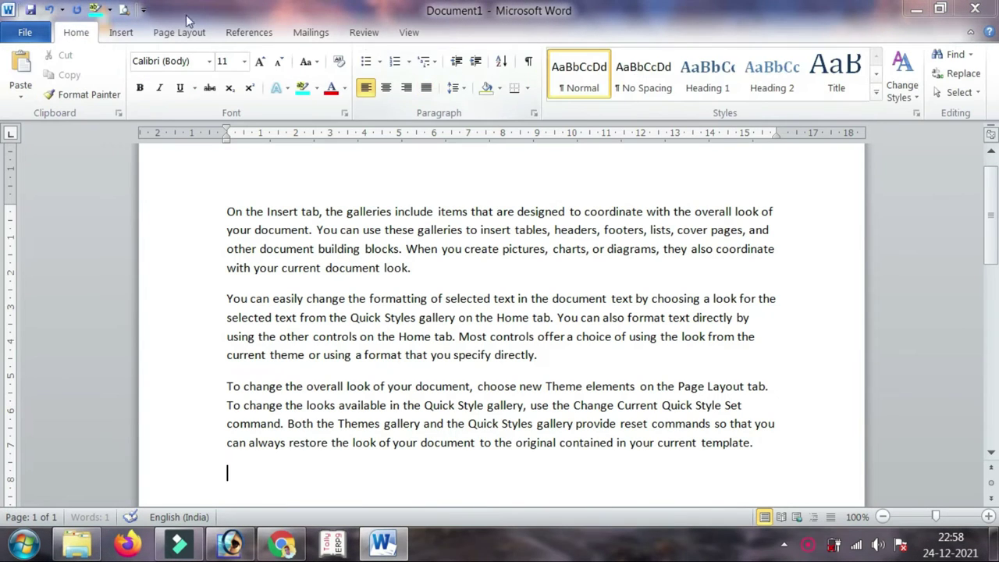
pyautogui.click(121, 31)
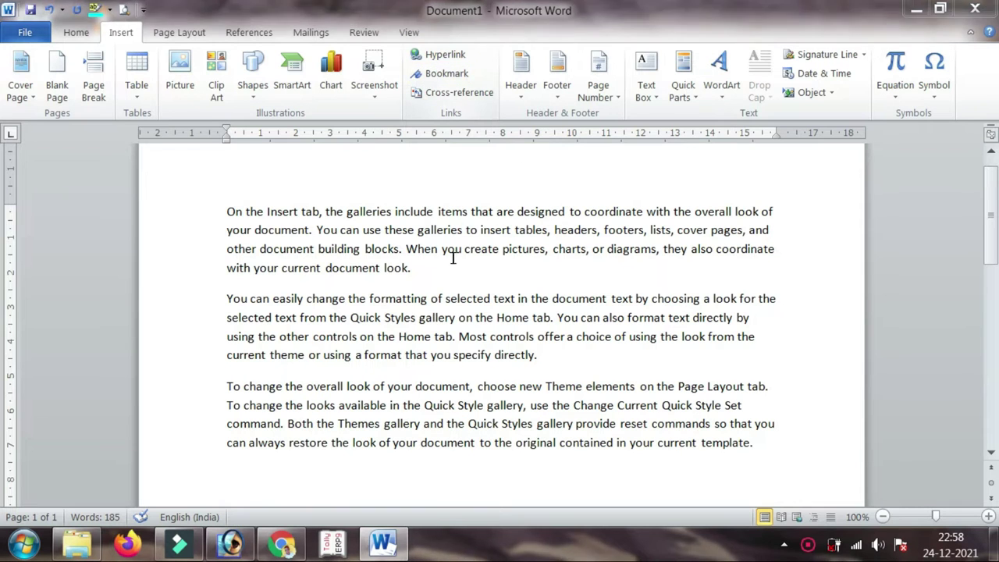
# - Hyperlink the phrase 'these galleries to insert' to the INDEX document in My Documents
pyautogui.moveTo(390, 230); pyautogui.dragTo(484, 236)
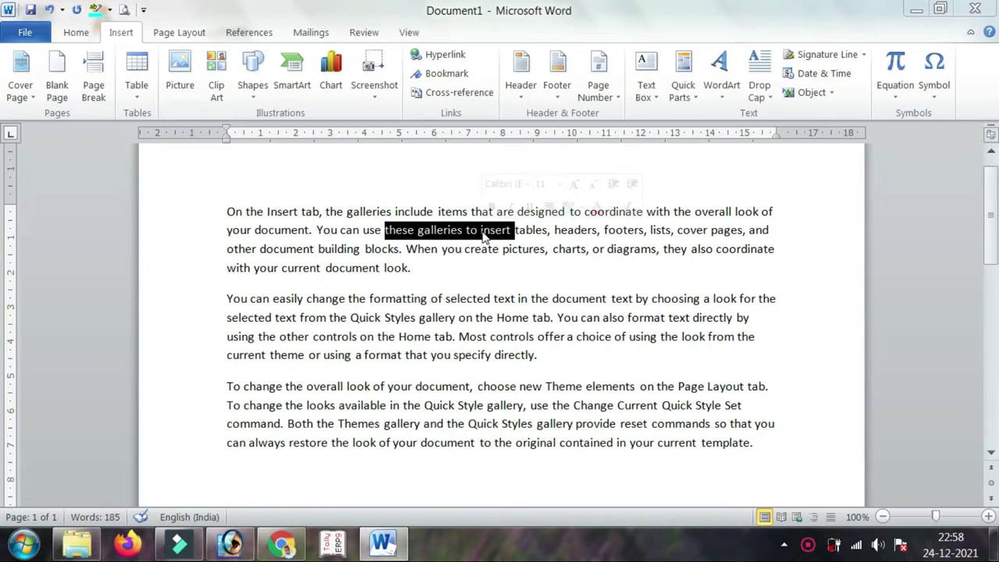
pyautogui.click(438, 60)
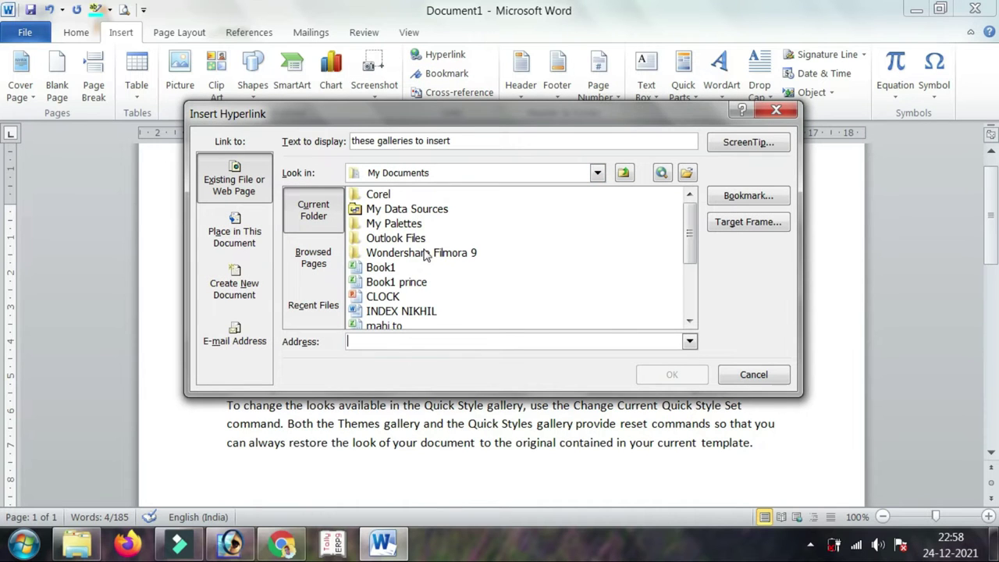
pyautogui.click(427, 240)
pyautogui.scroll(-1, 470, 286)
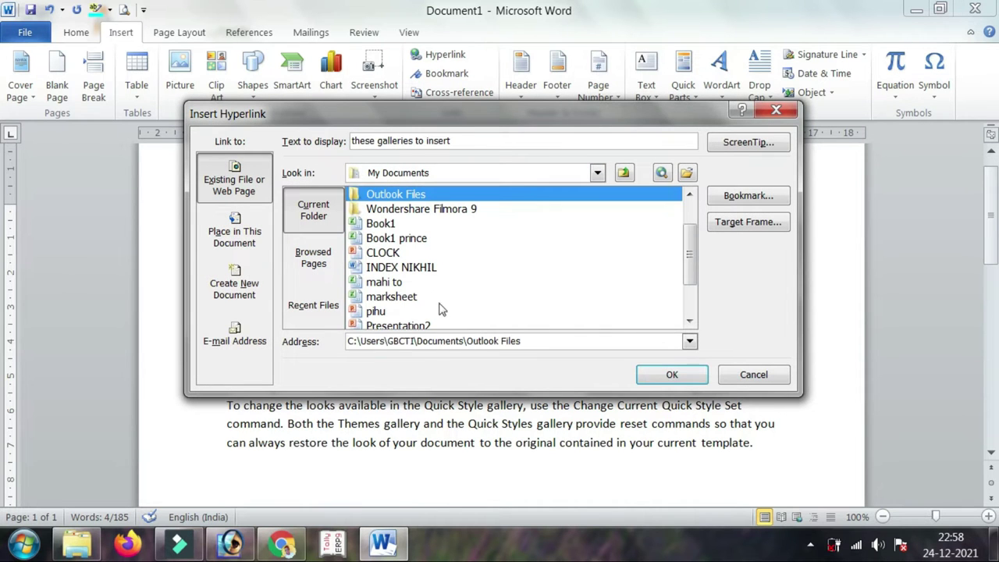
pyautogui.click(427, 267)
pyautogui.click(670, 374)
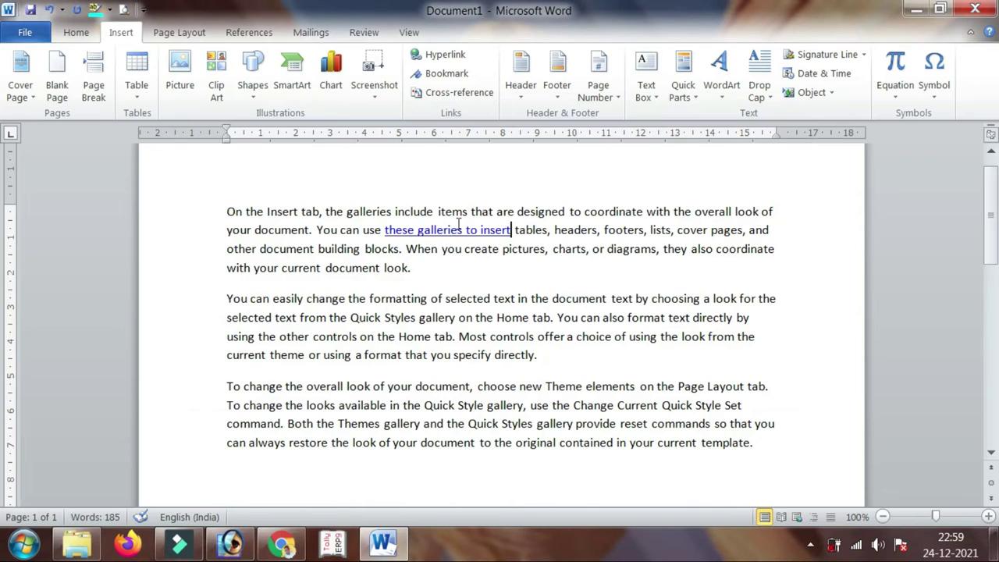
pyautogui.moveTo(458, 229)
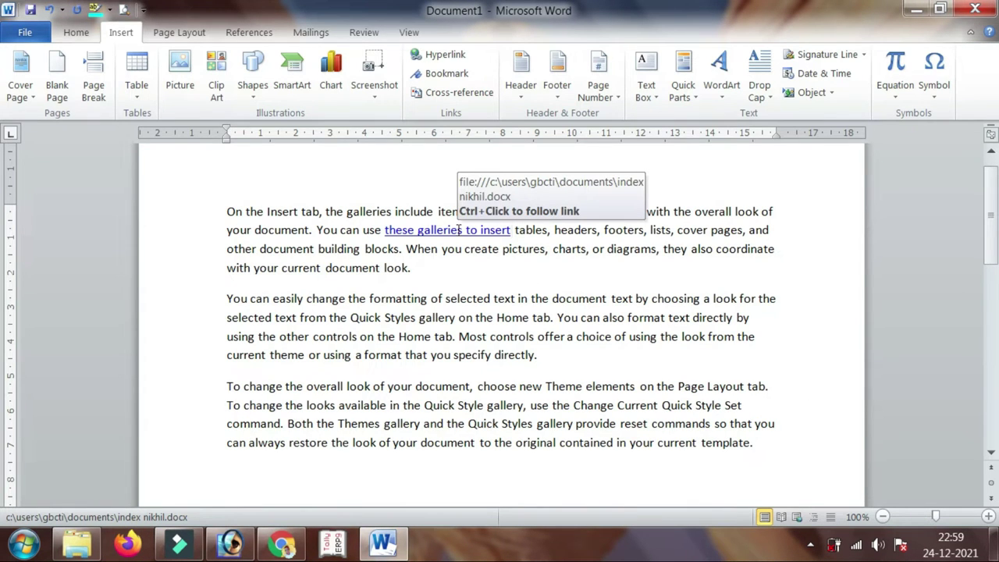
# - Follow the galleries hyperlink to open the INDEX document, accepting the security notice, then close it
pyautogui.keyDown('ctrl'); pyautogui.click(460, 234); pyautogui.keyUp('ctrl')
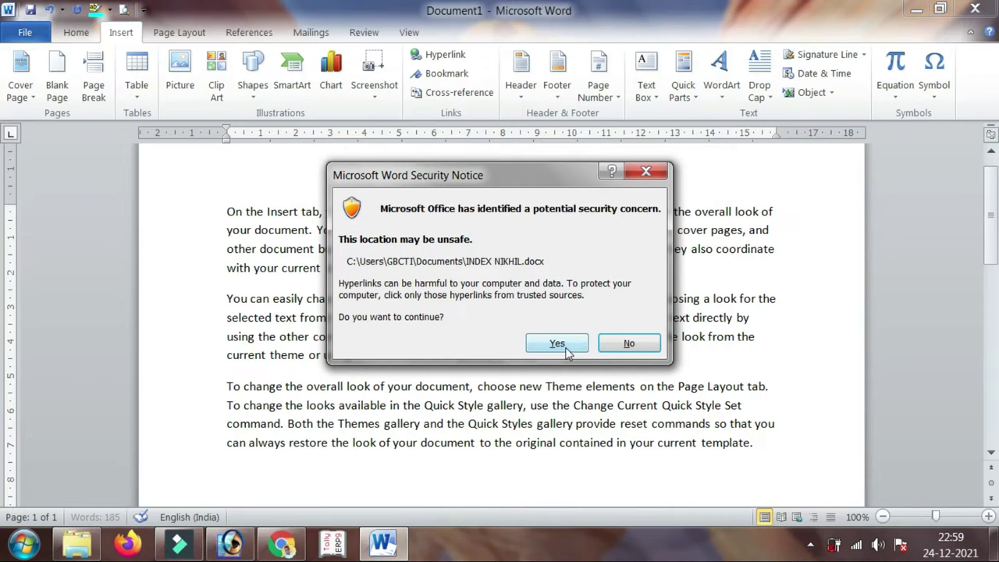
pyautogui.click(568, 349)
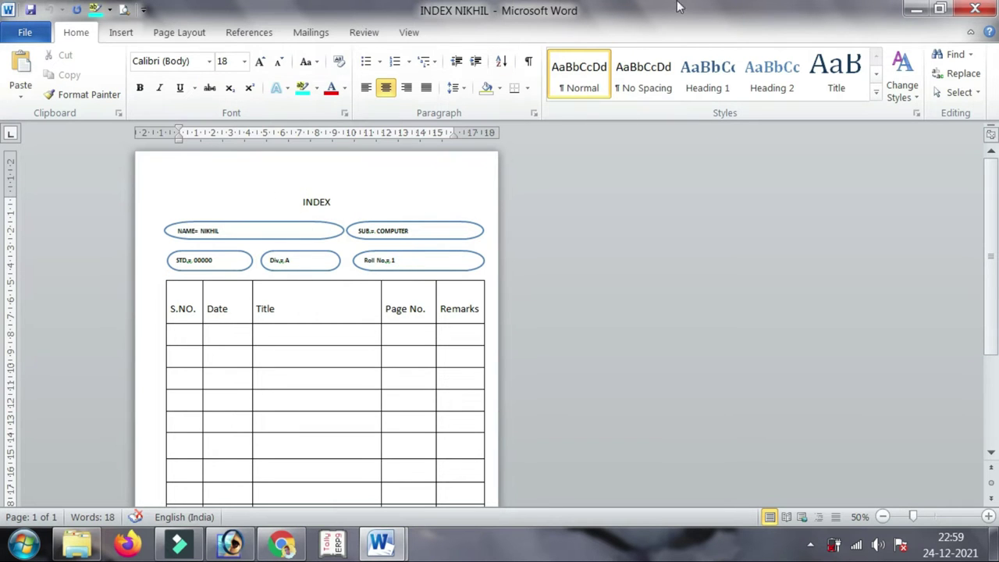
pyautogui.click(974, 9)
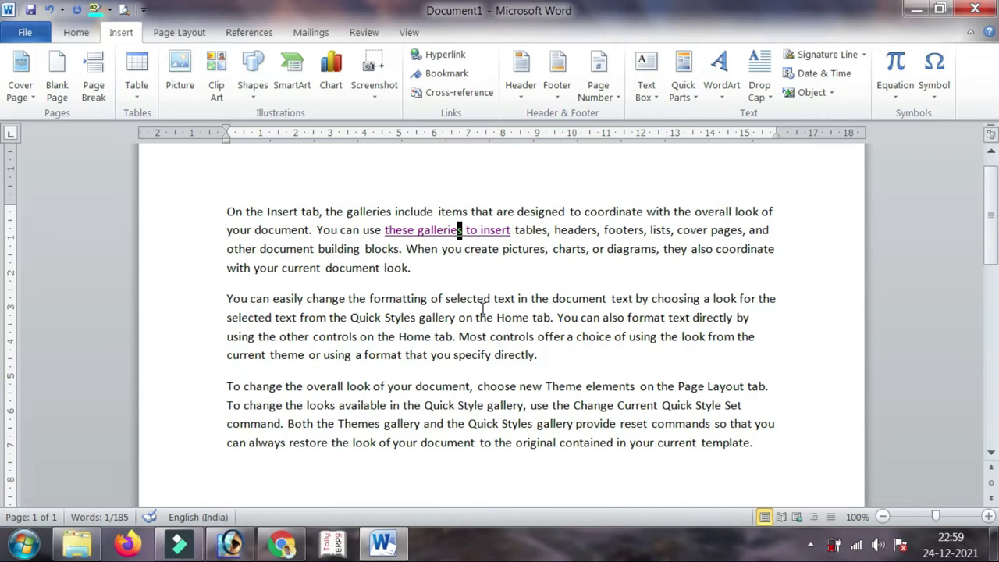
pyautogui.doubleClick(474, 298)
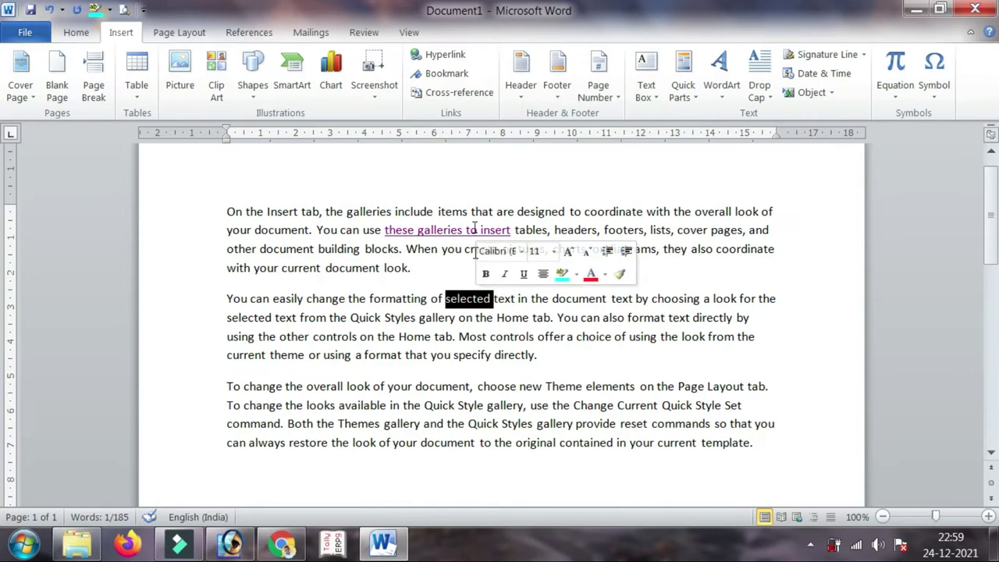
pyautogui.click(442, 56)
pyautogui.click(433, 342)
pyautogui.write('www')
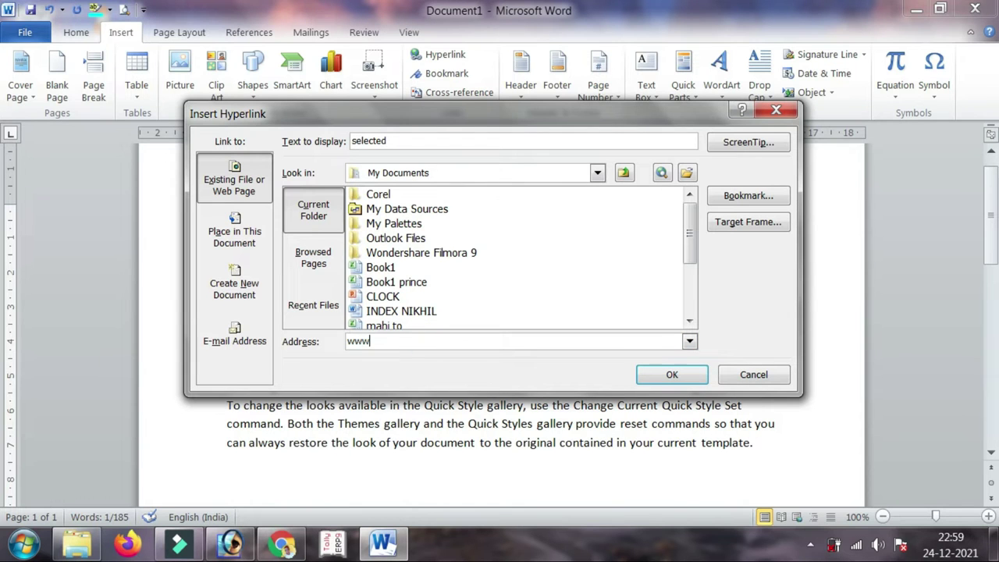
pyautogui.write('.gbcti.blogspot.in')
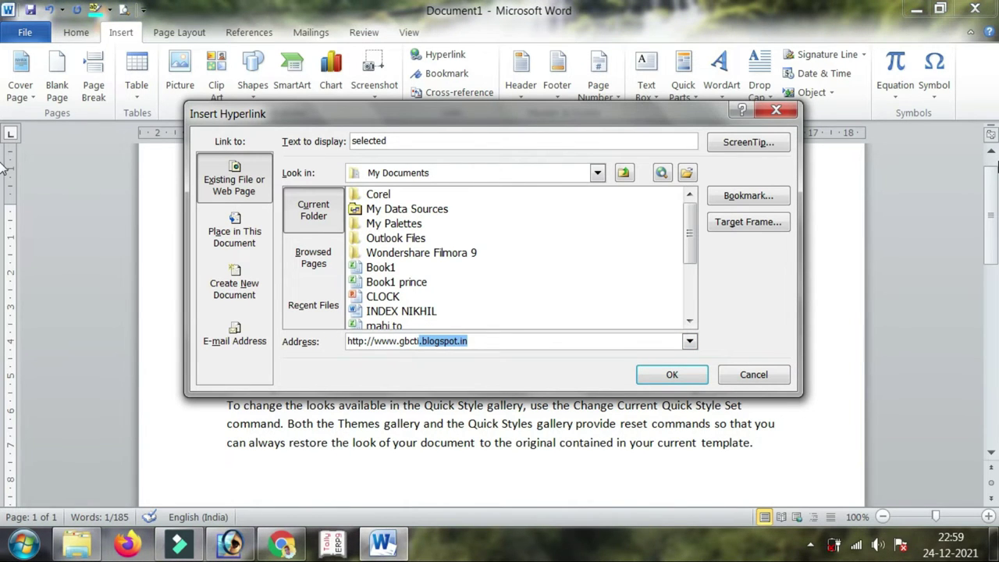
pyautogui.press('End')
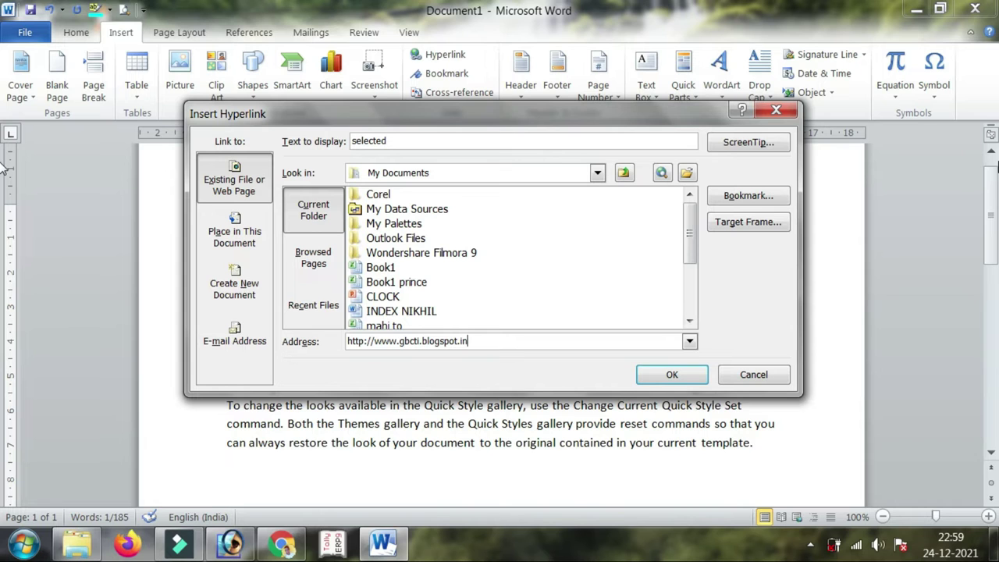
pyautogui.click(671, 375)
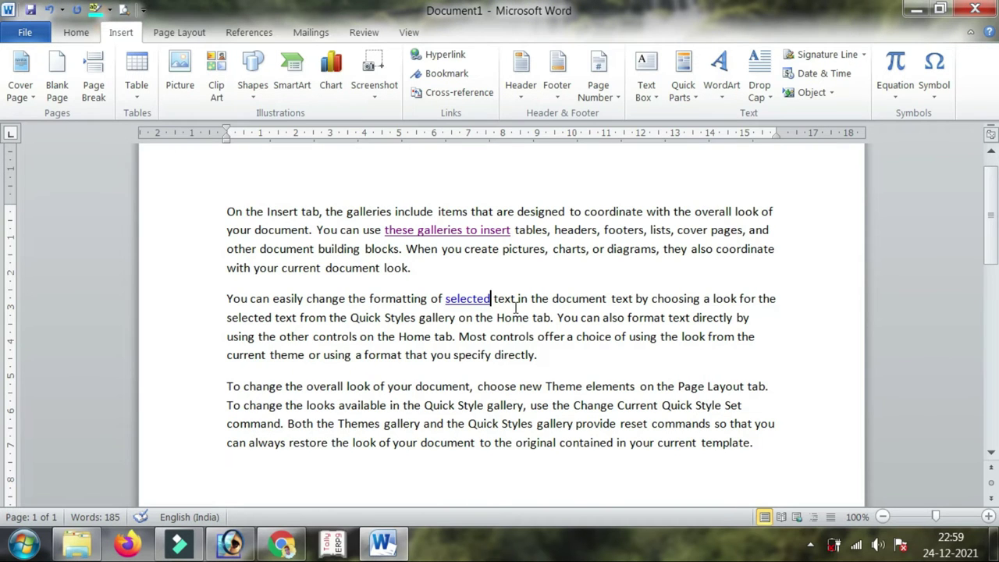
# - Follow the 'selected' link to the GBCTI blog in Firefox, scroll its courses, and return to Word
pyautogui.keyDown('ctrl'); pyautogui.click(468, 299); pyautogui.keyUp('ctrl')
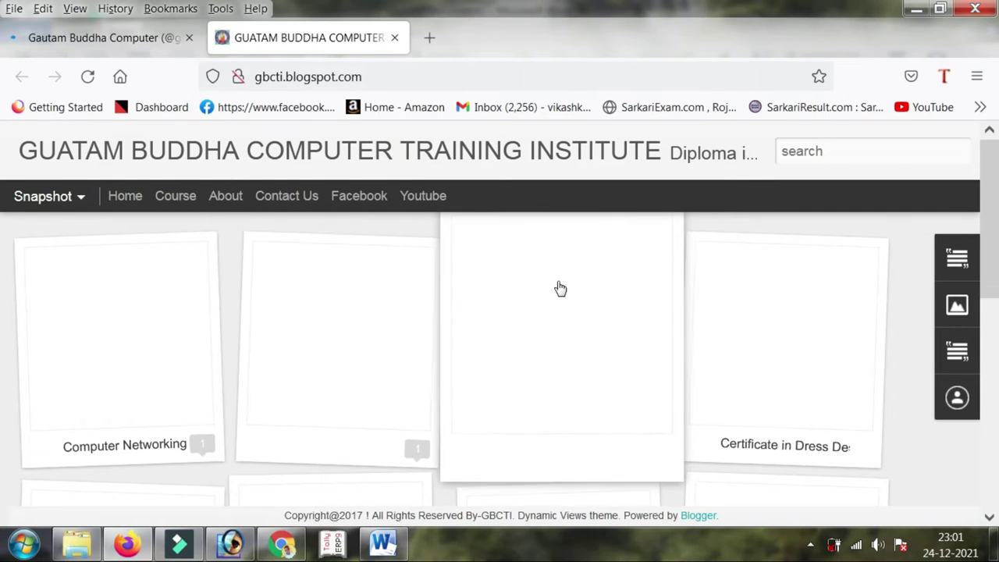
pyautogui.scroll(-10, 443, 312)
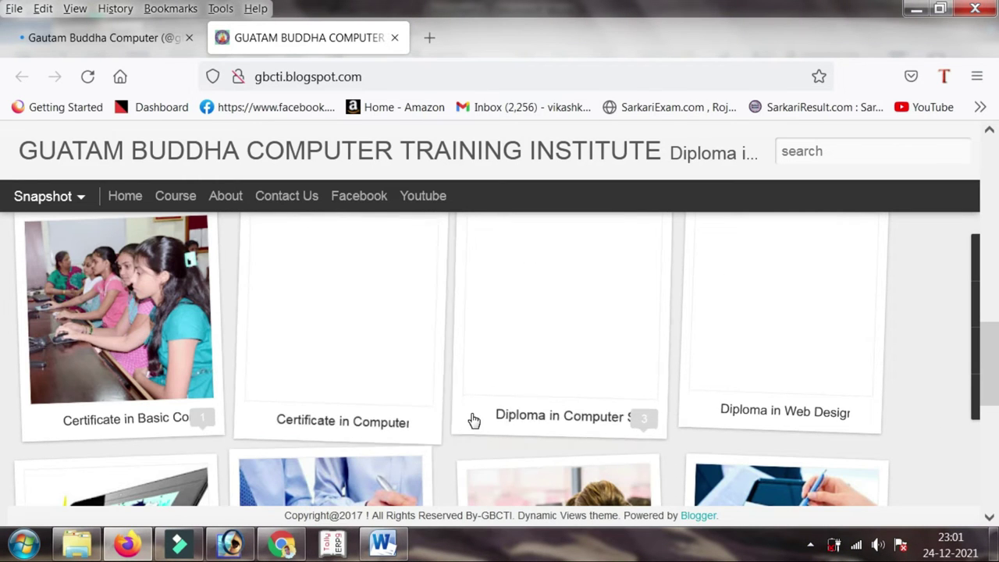
pyautogui.scroll(3, 469, 421)
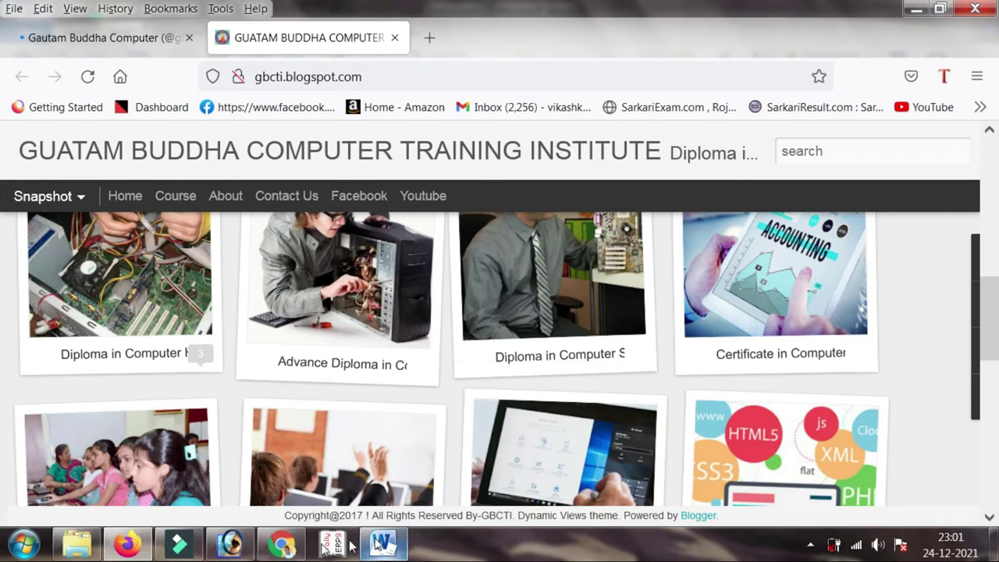
pyautogui.click(390, 531)
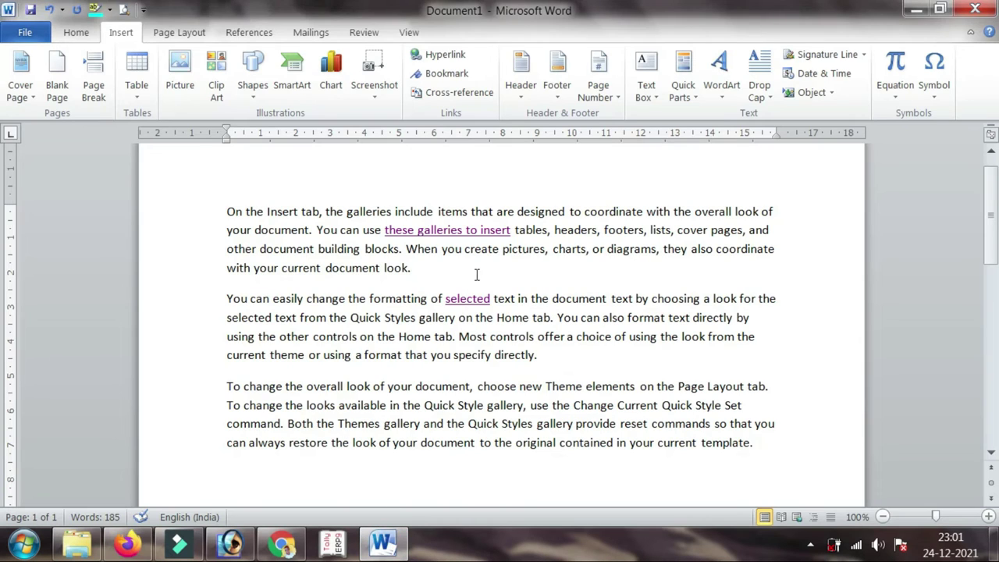
# - Remove the hyperlink from the word 'selected'
pyautogui.click(472, 298)
pyautogui.doubleClick(472, 298)
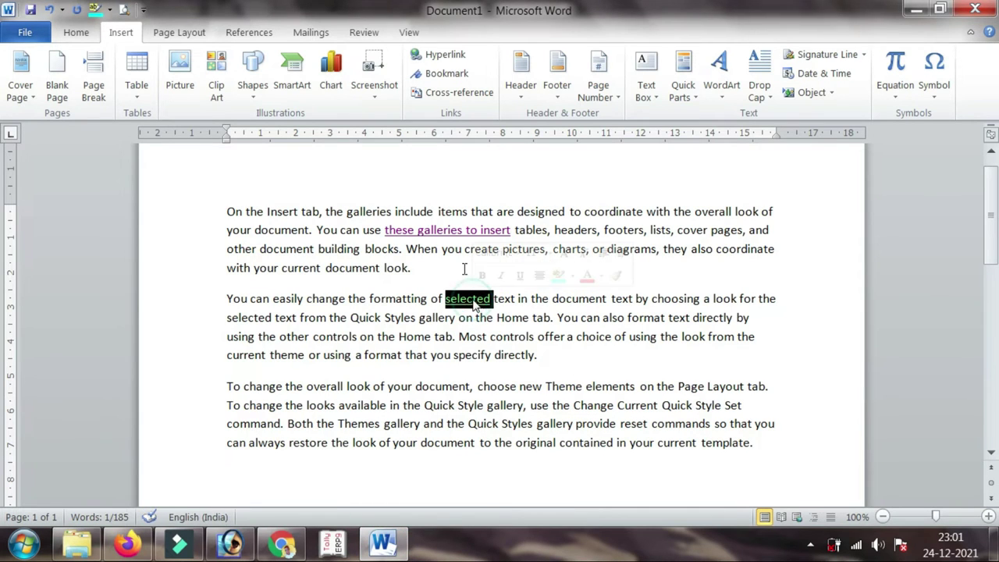
pyautogui.click(459, 59)
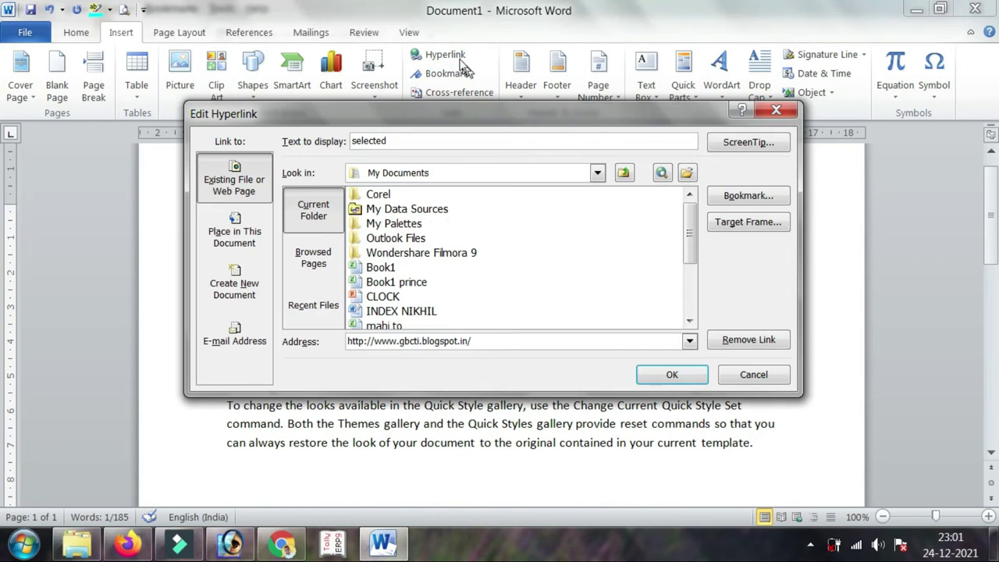
pyautogui.click(748, 340)
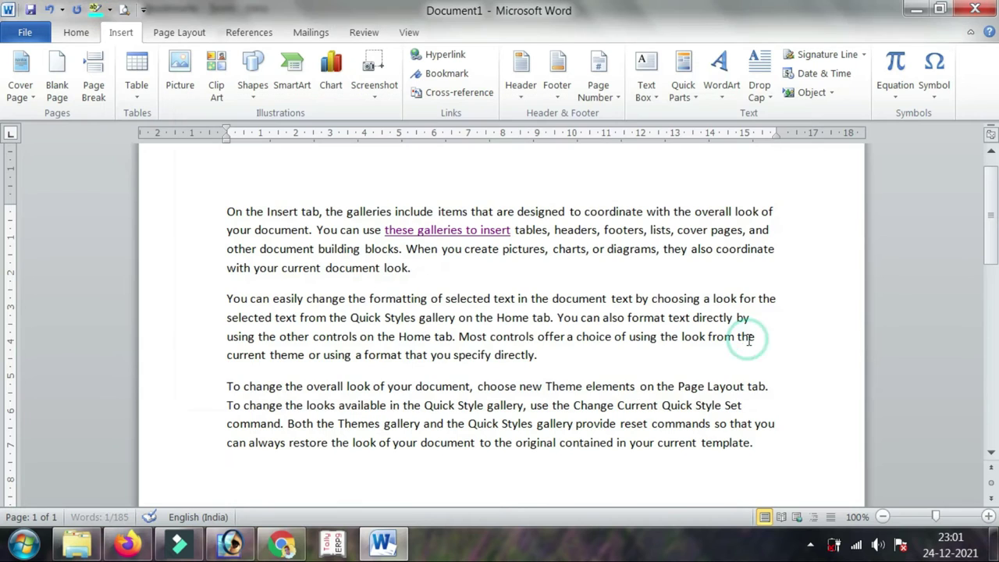
# - Remove the hyperlink from the phrase 'these galleries to insert'
pyautogui.doubleClick(448, 231)
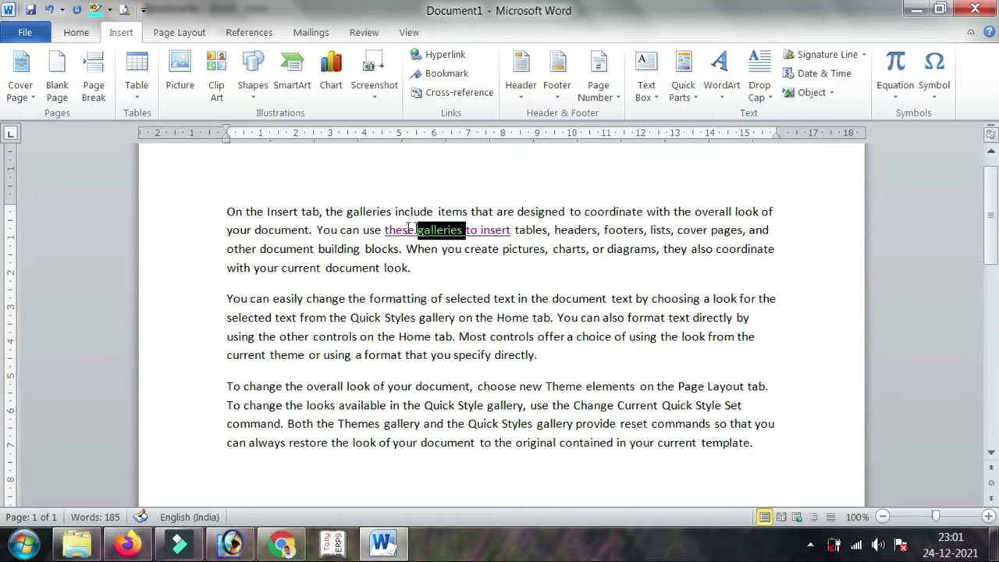
pyautogui.moveTo(387, 227); pyautogui.dragTo(511, 230)
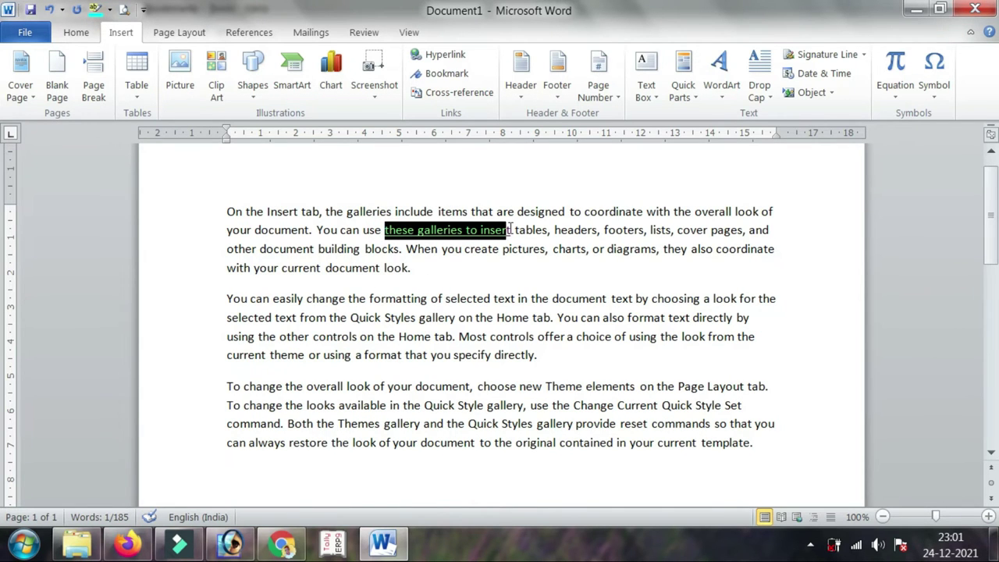
pyautogui.click(455, 61)
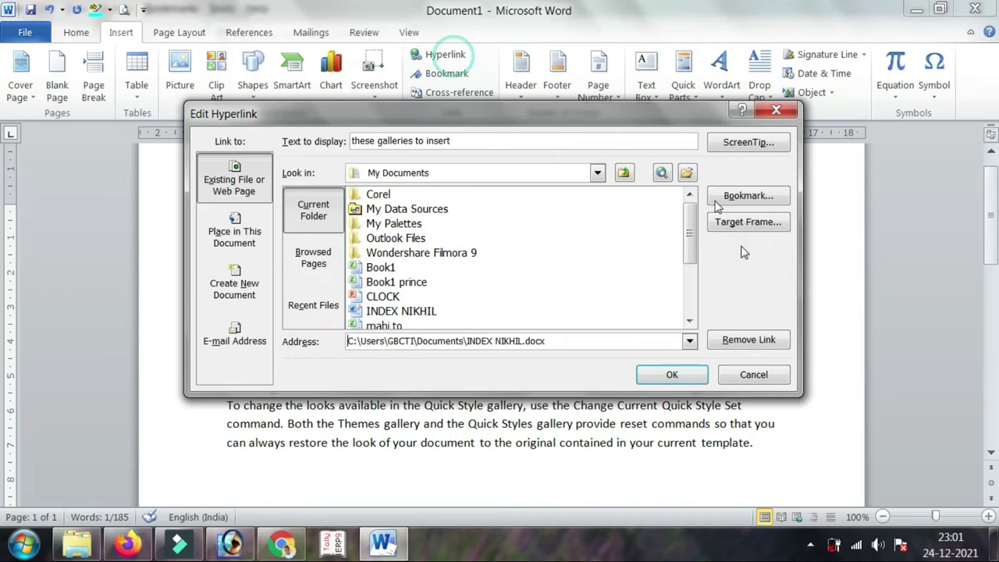
pyautogui.click(750, 338)
pyautogui.click(521, 354)
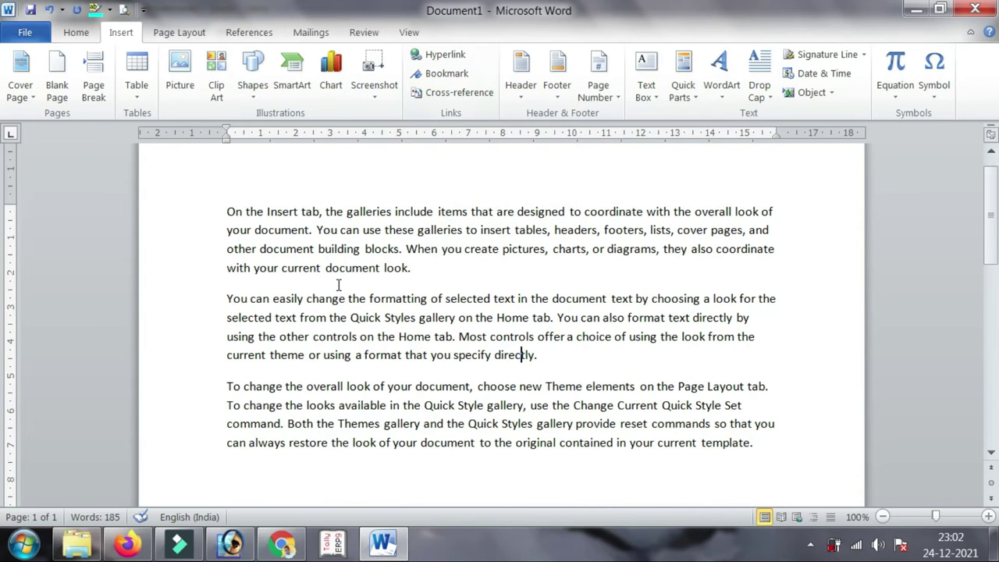
# - Bookmark the passage starting 'the Quick Styles gallery on the Home tab' as imp
pyautogui.moveTo(328, 318)
pyautogui.mouseDown()
pyautogui.moveTo(614, 320)
pyautogui.moveTo(706, 336)
pyautogui.mouseUp()
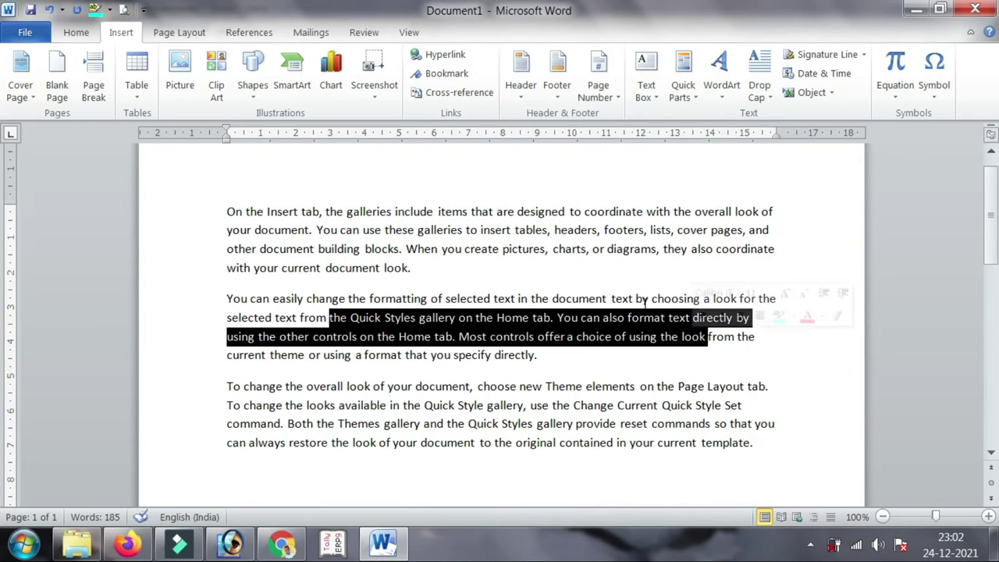
pyautogui.click(471, 74)
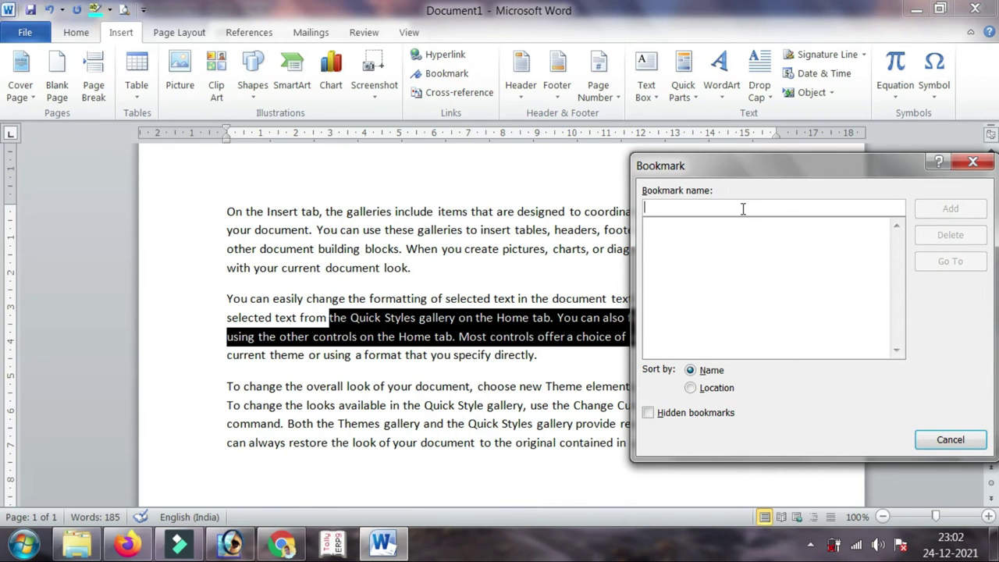
pyautogui.write('imp')
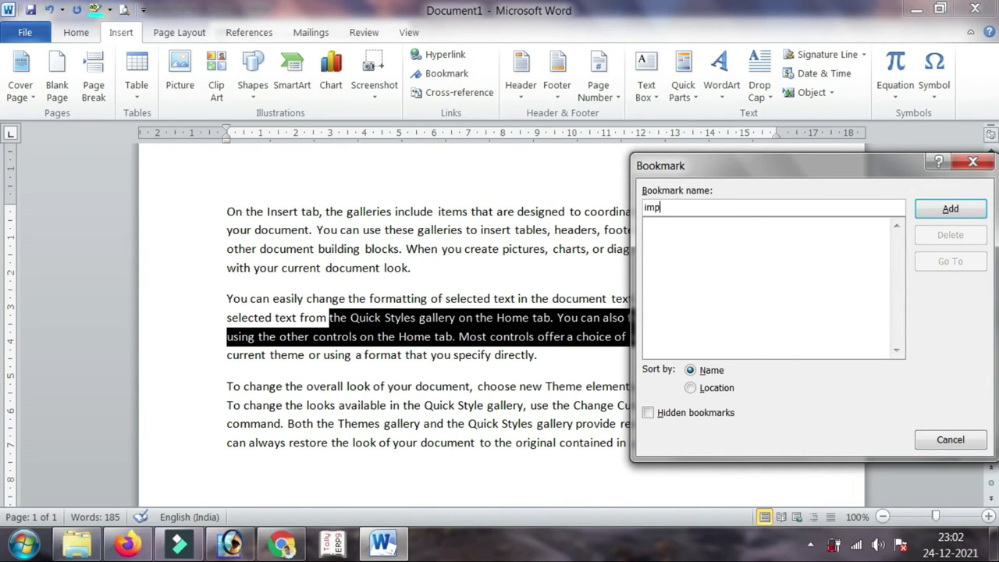
pyautogui.click(950, 210)
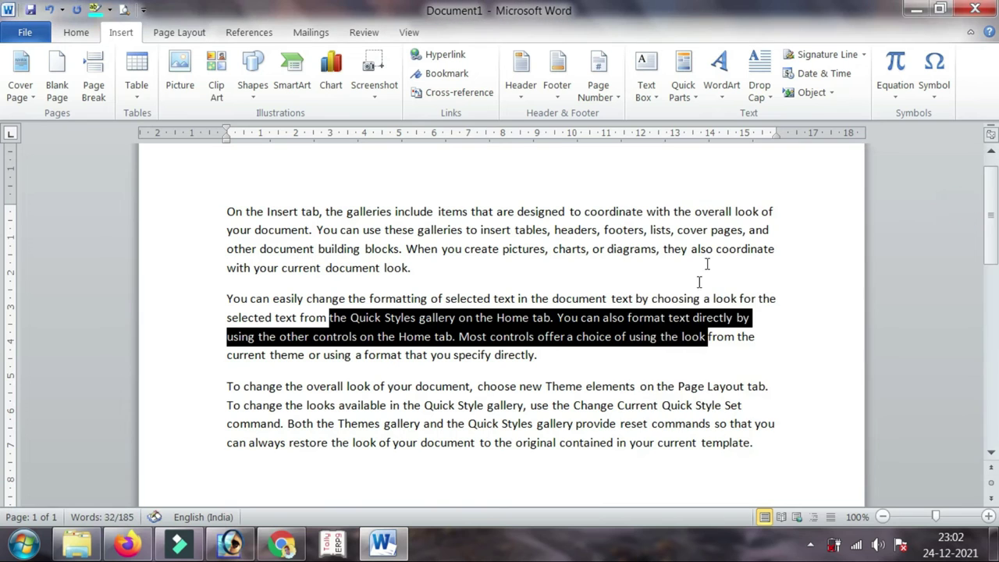
pyautogui.click(691, 286)
pyautogui.scroll(1, 688, 288)
pyautogui.scroll(-3, 688, 288)
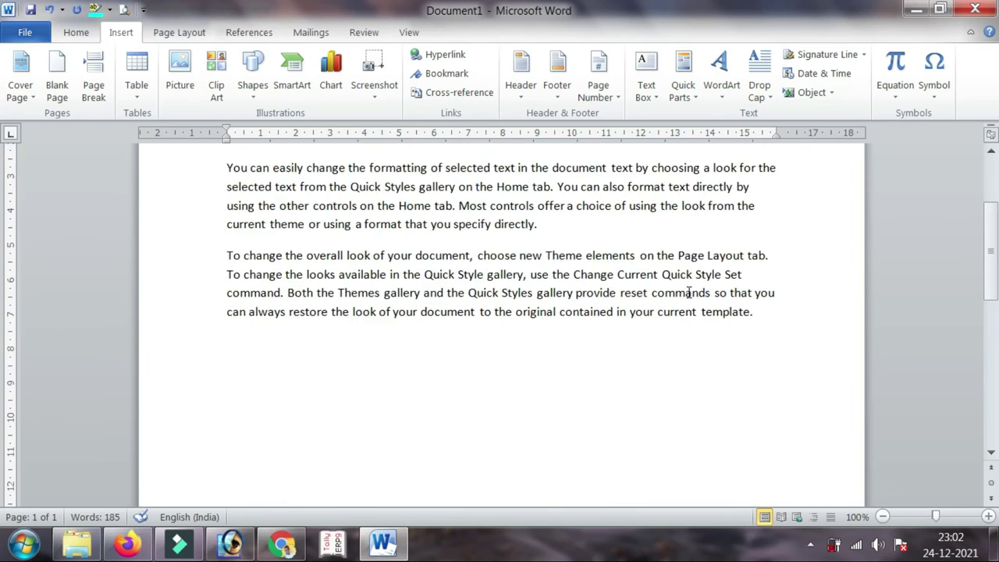
pyautogui.scroll(2, 688, 288)
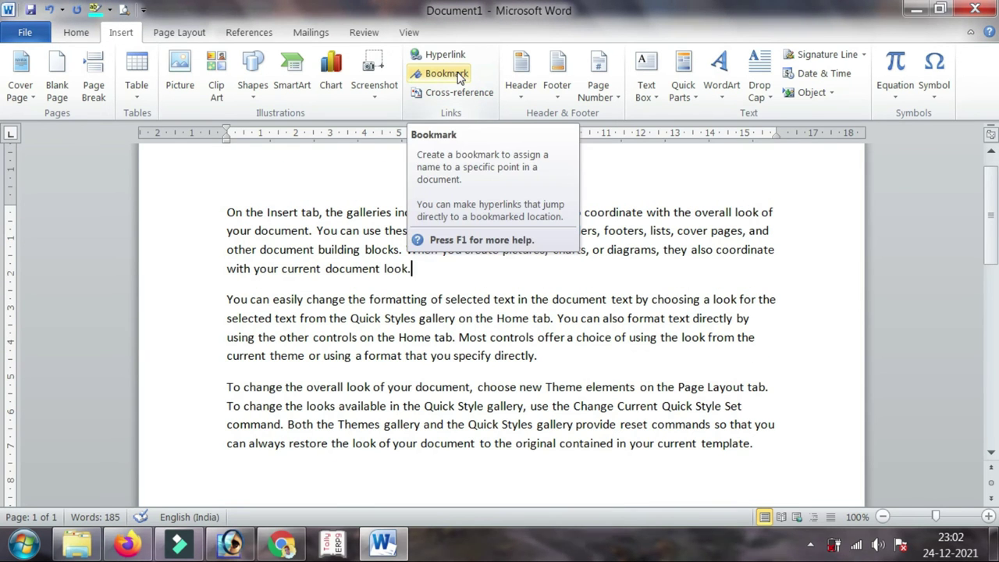
# - Jump to the imp bookmark with Go To, then close the Bookmark window
pyautogui.click(459, 75)
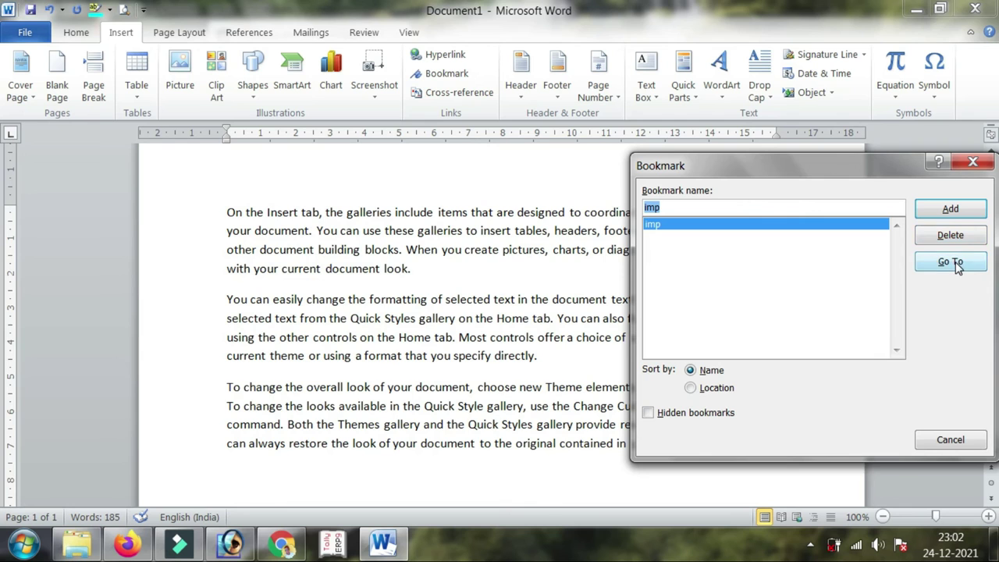
pyautogui.click(951, 262)
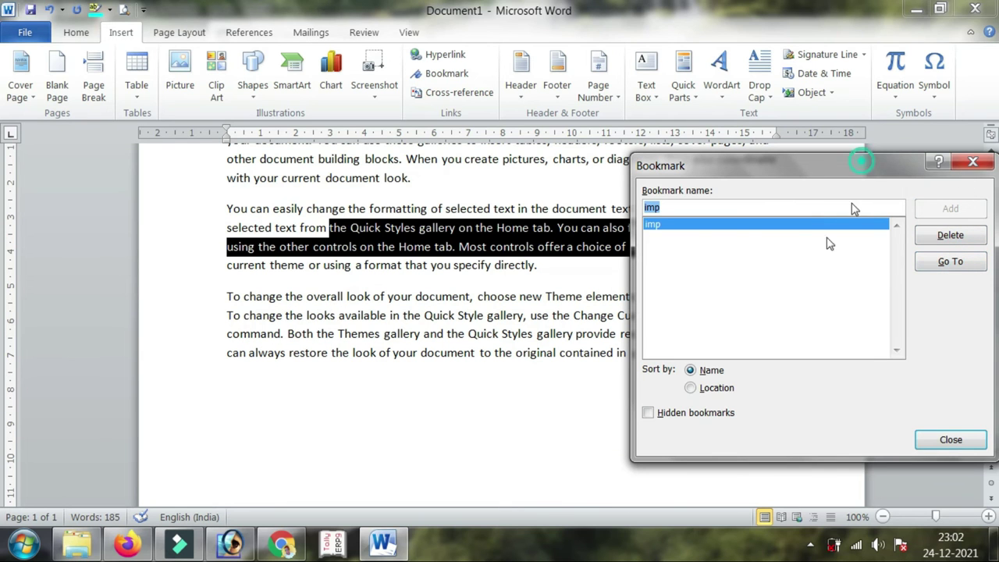
pyautogui.moveTo(861, 161); pyautogui.dragTo(840, 114)
pyautogui.click(929, 392)
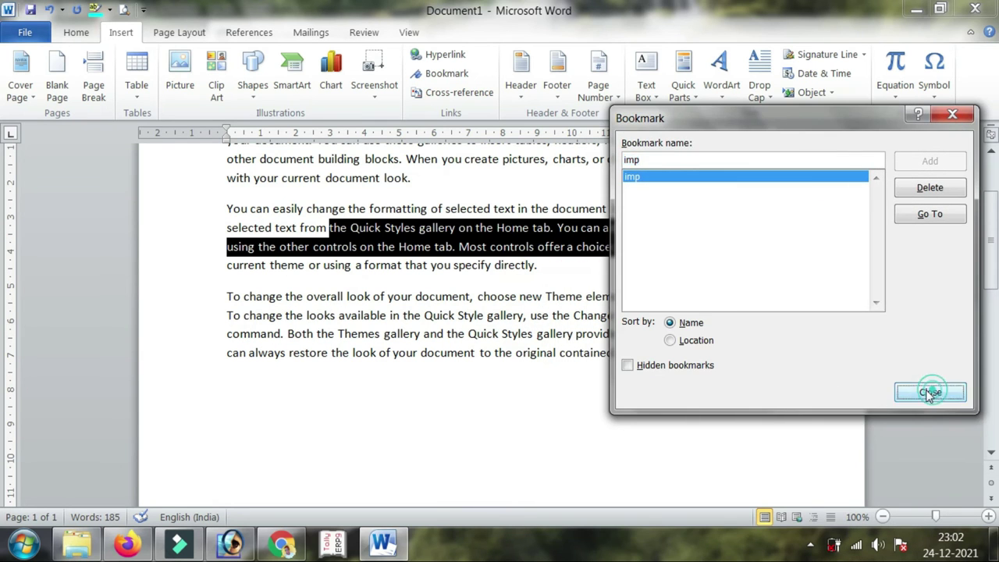
# - Select 'the Quick Style gallery, use the Change' in the third paragraph
pyautogui.moveTo(390, 315); pyautogui.dragTo(616, 333)
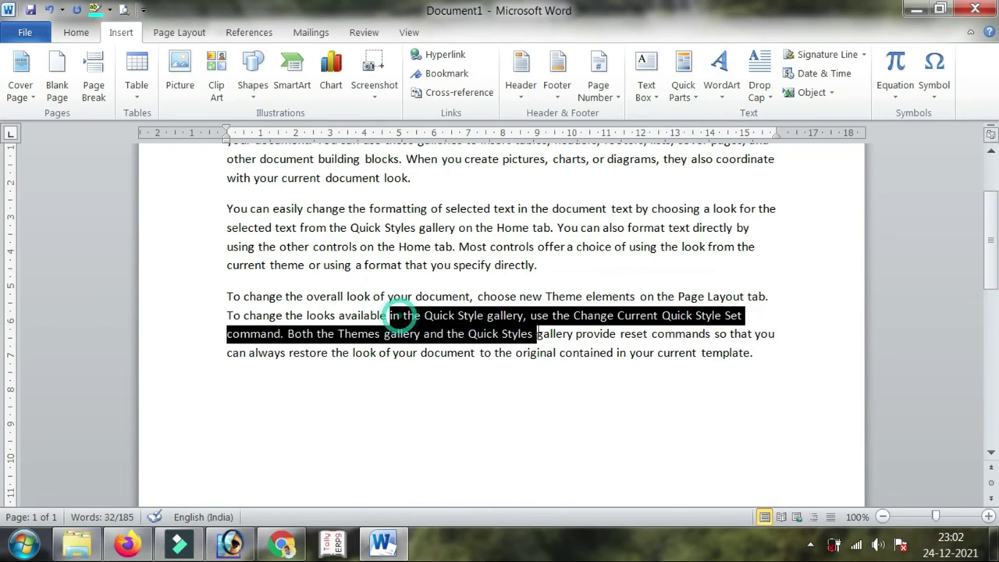
pyautogui.click(593, 321)
pyautogui.moveTo(403, 315); pyautogui.dragTo(617, 315)
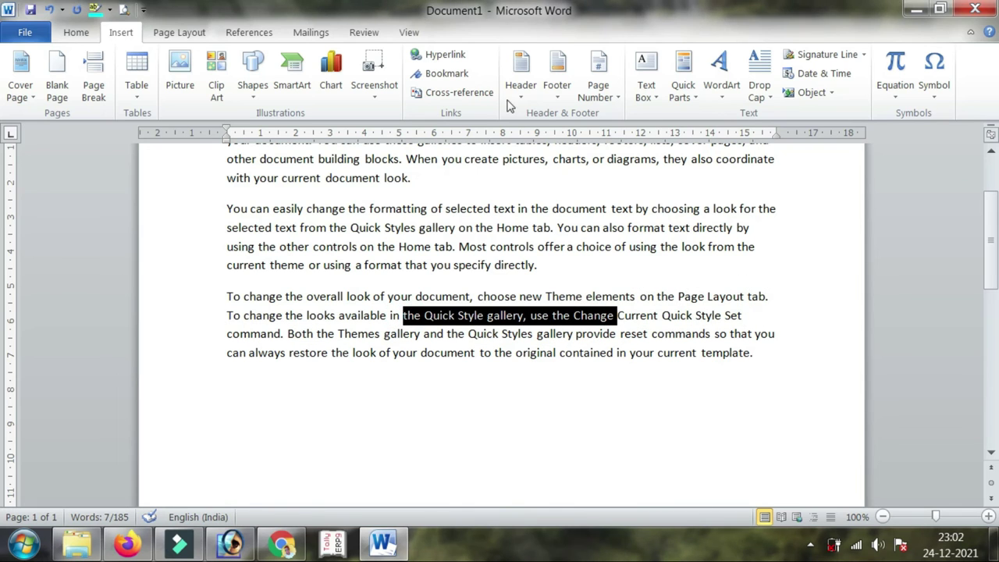
# - Add a bookmark named imppp on the selected third-paragraph phrase
pyautogui.click(441, 74)
pyautogui.click(646, 159)
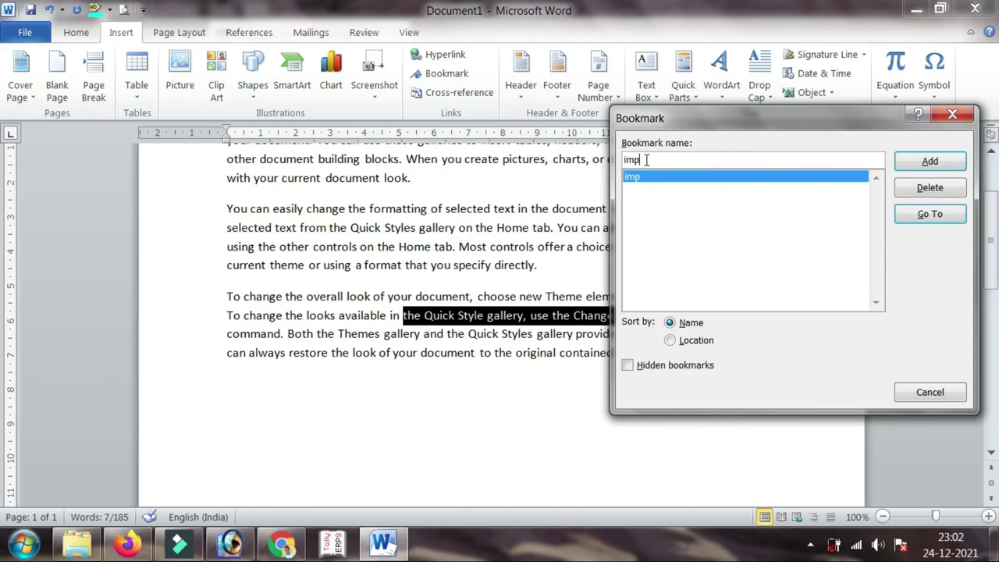
pyautogui.write('pp')
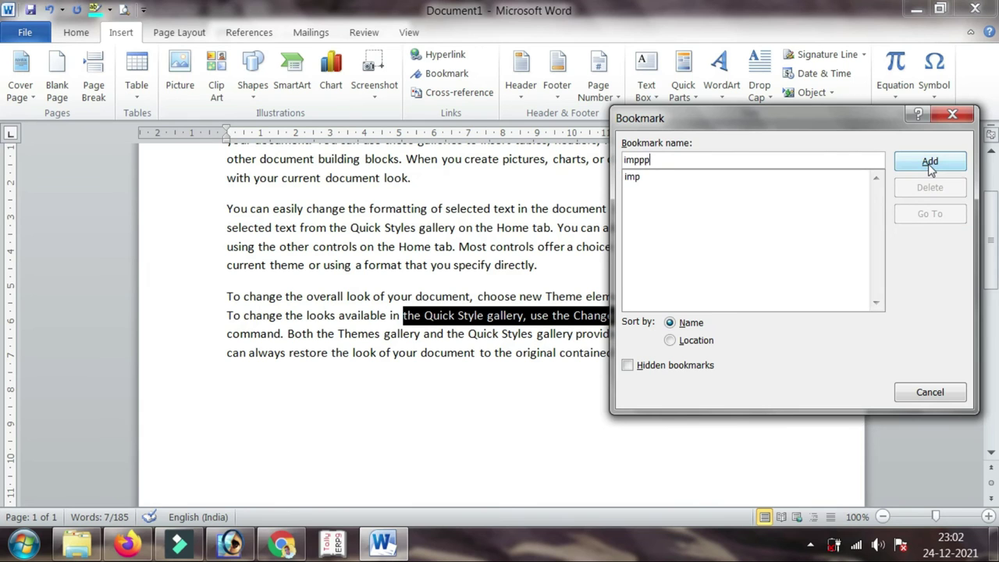
pyautogui.click(929, 161)
pyautogui.click(714, 315)
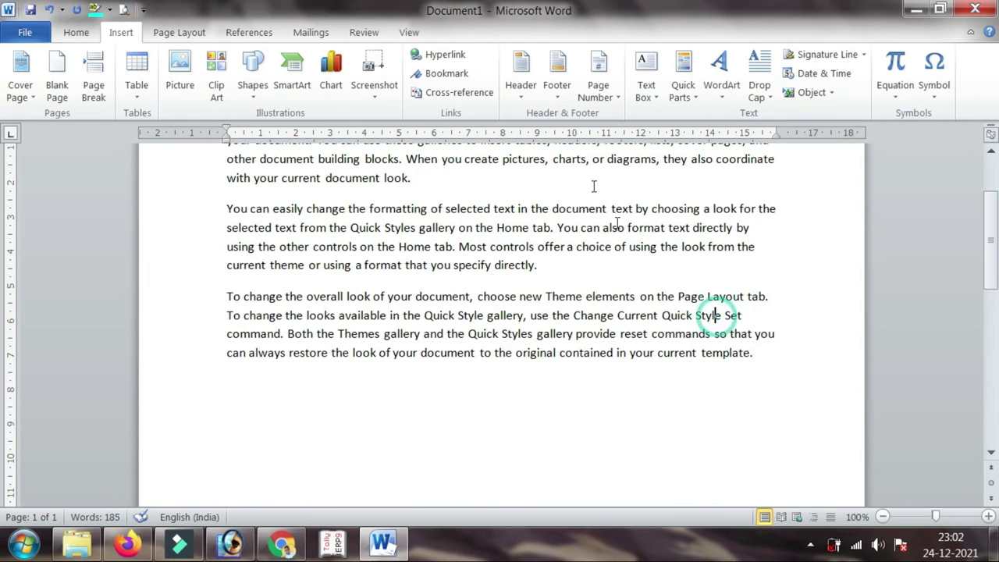
# - Use Go To to jump to the imppp and imp bookmarks, then close the window
pyautogui.click(444, 74)
pyautogui.click(929, 341)
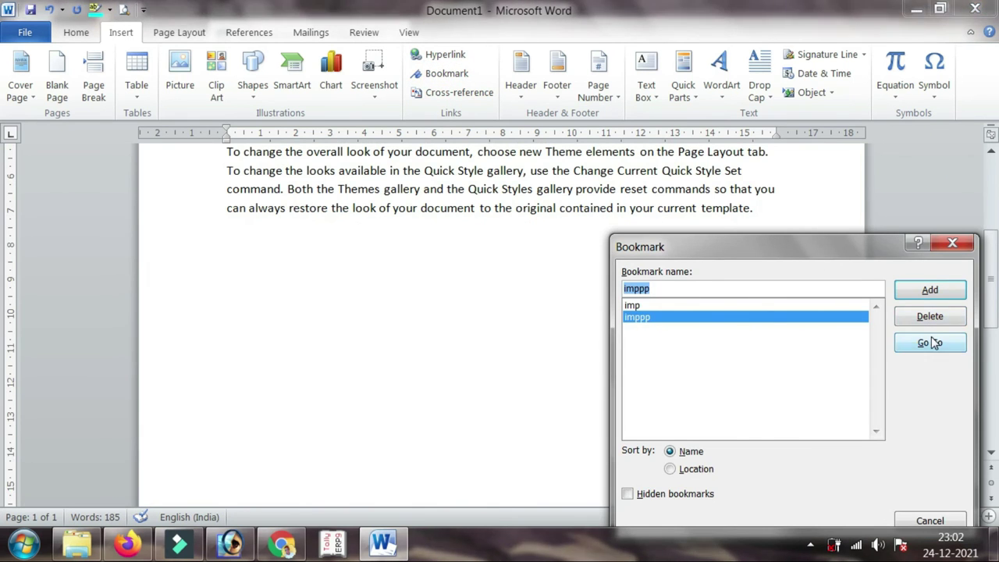
pyautogui.click(767, 306)
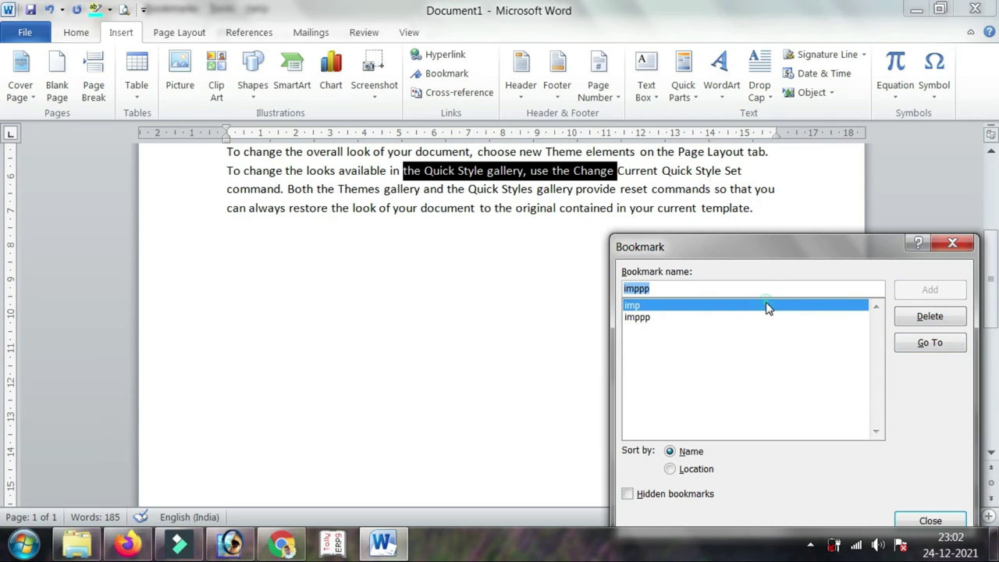
pyautogui.click(940, 343)
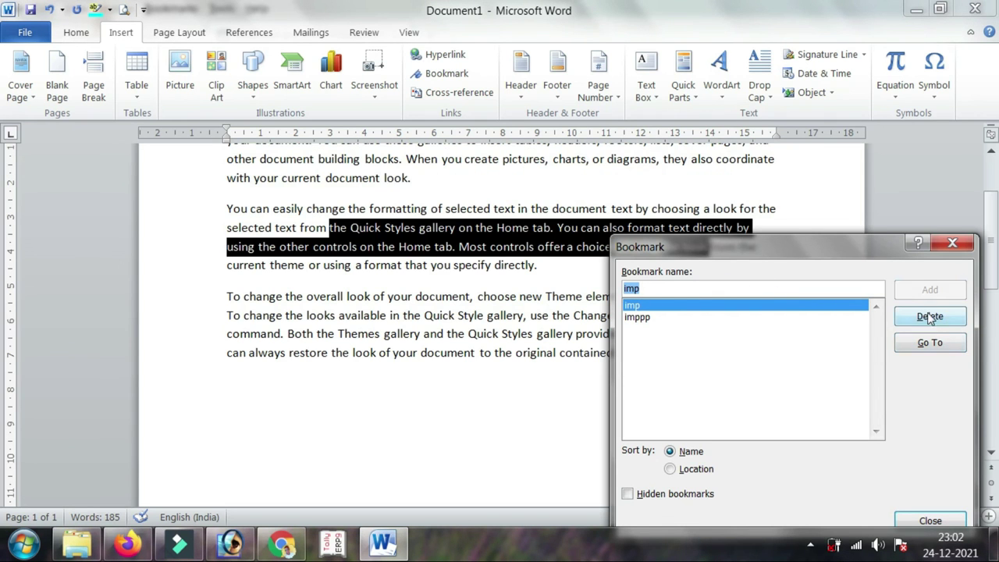
pyautogui.click(953, 244)
pyautogui.click(694, 340)
pyautogui.scroll(3, 695, 340)
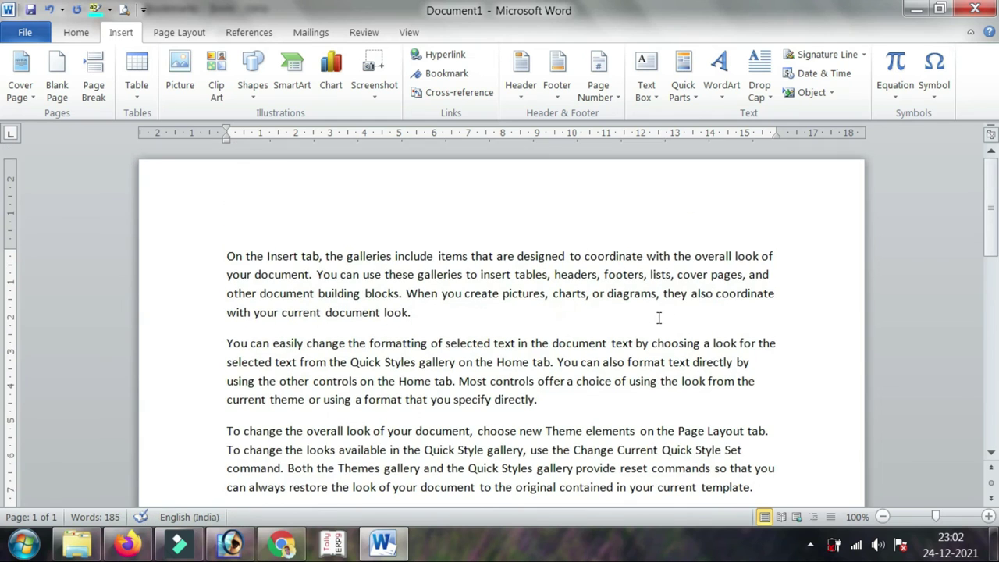
pyautogui.scroll(-1, 663, 317)
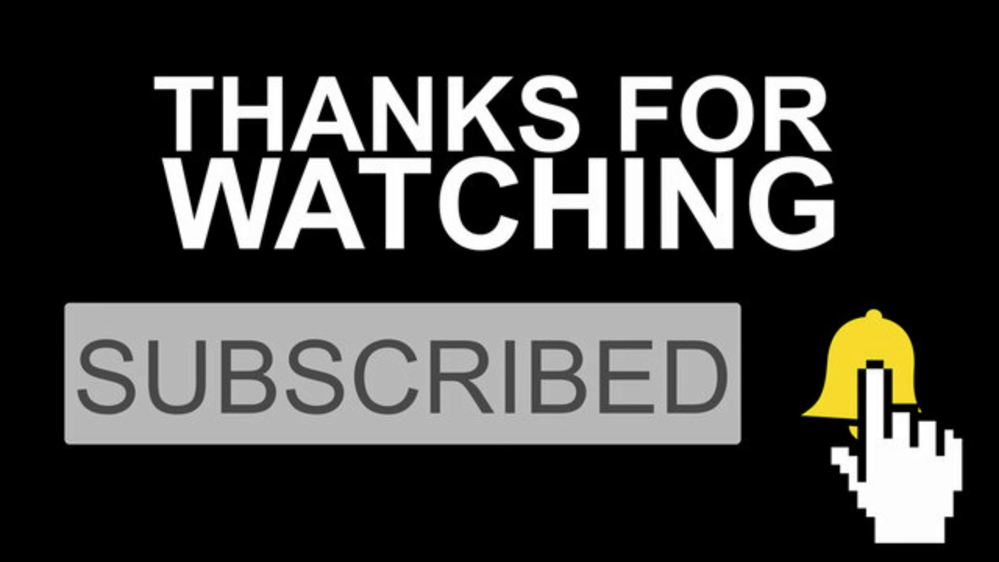